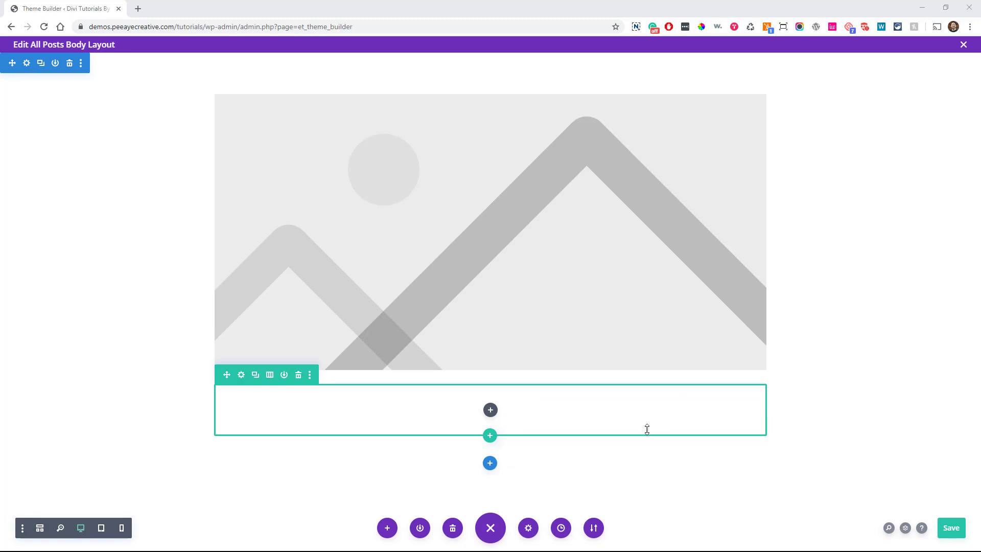
# Step: Insert a Text module, found by searching 'text', into the empty row below the featured image
pyautogui.click(491, 410)
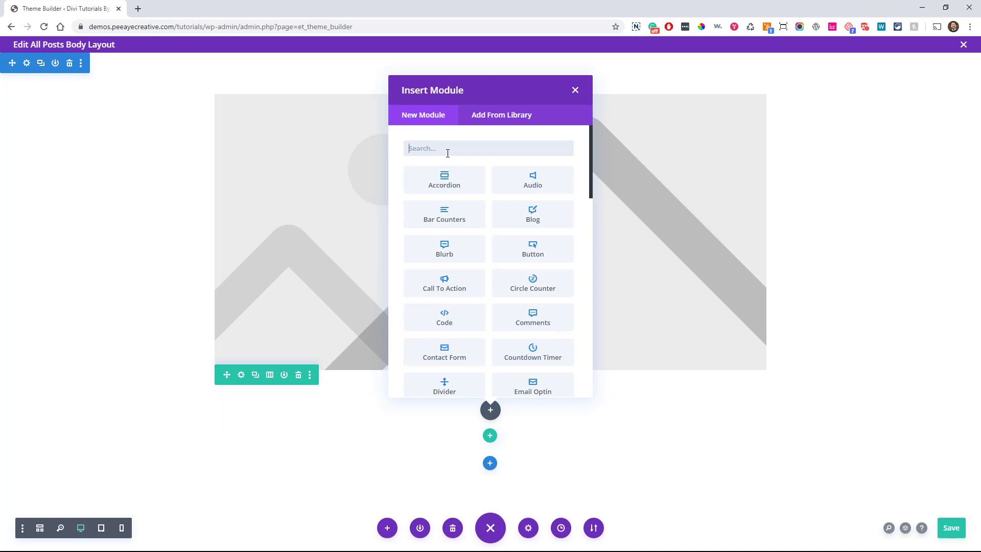
pyautogui.write('text')
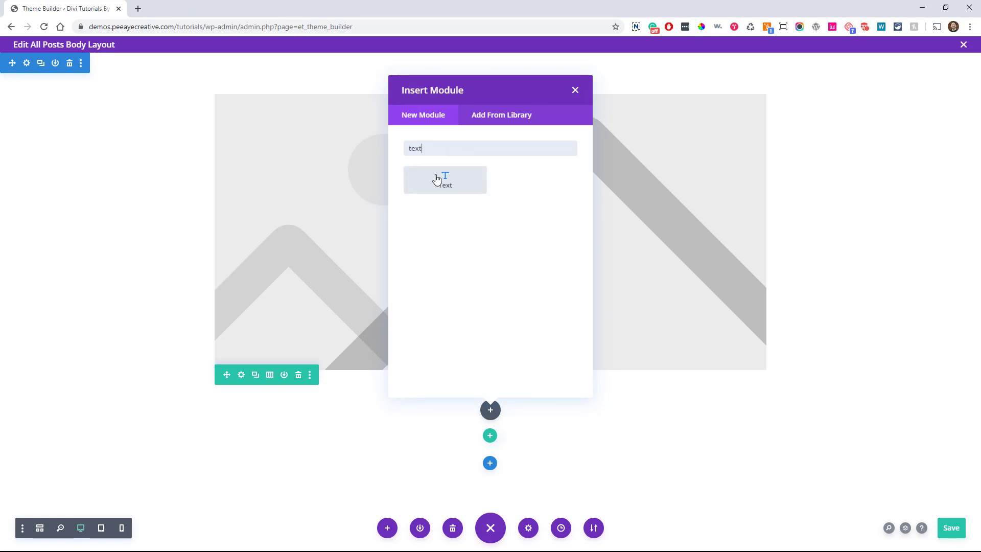
pyautogui.click(436, 179)
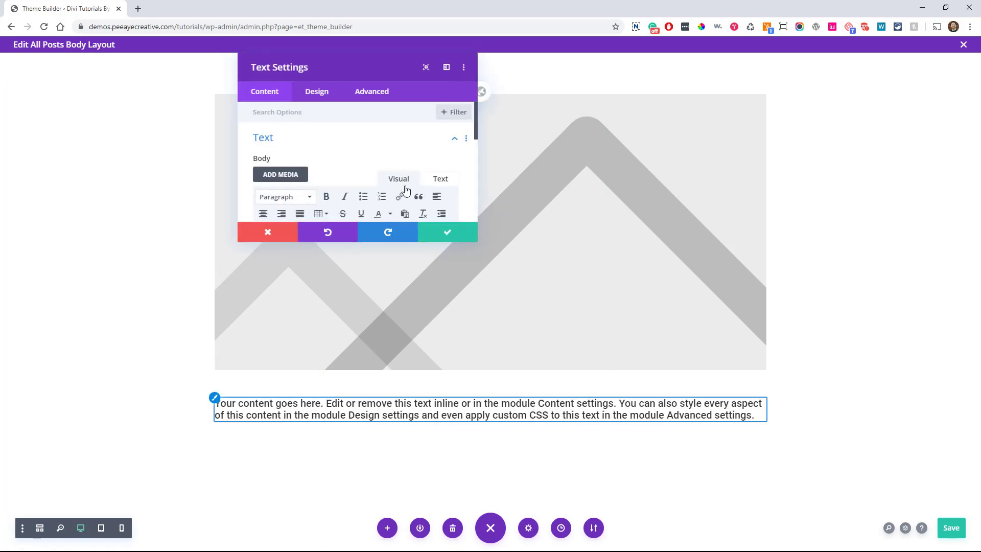
# Step: Set the Text module's content to dynamic Post Author with the prefix 'This post is written by'
pyautogui.moveTo(477, 240); pyautogui.dragTo(469, 333)
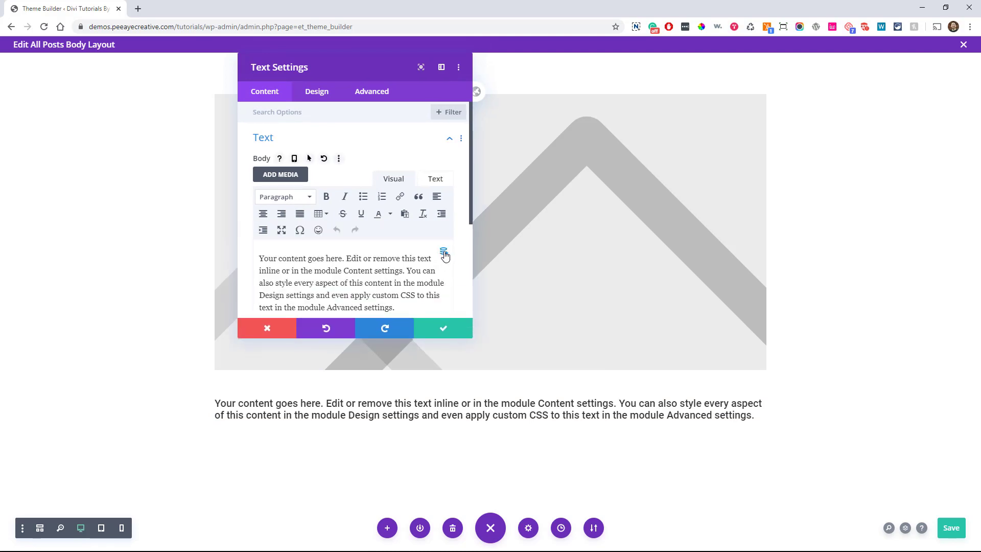
pyautogui.click(443, 253)
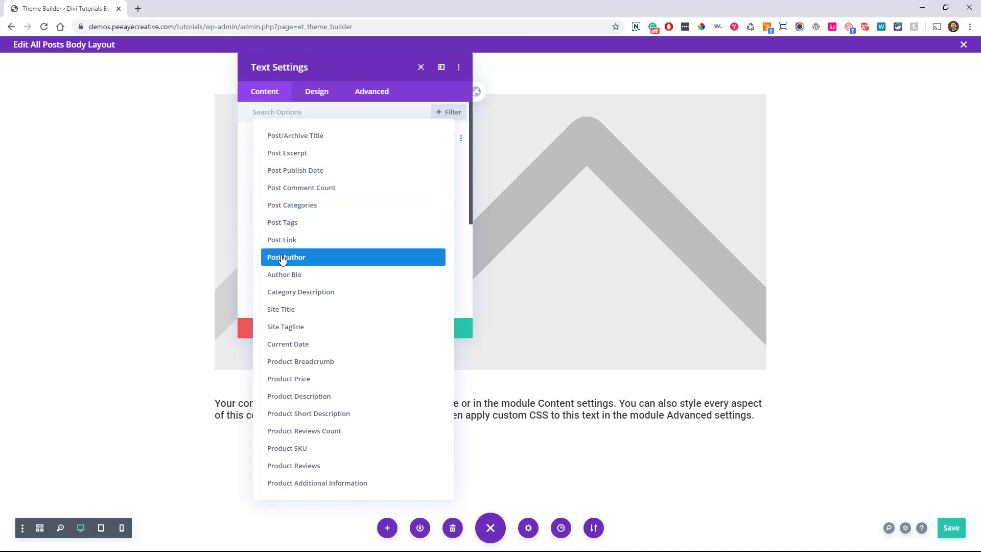
pyautogui.click(282, 258)
pyautogui.click(292, 215)
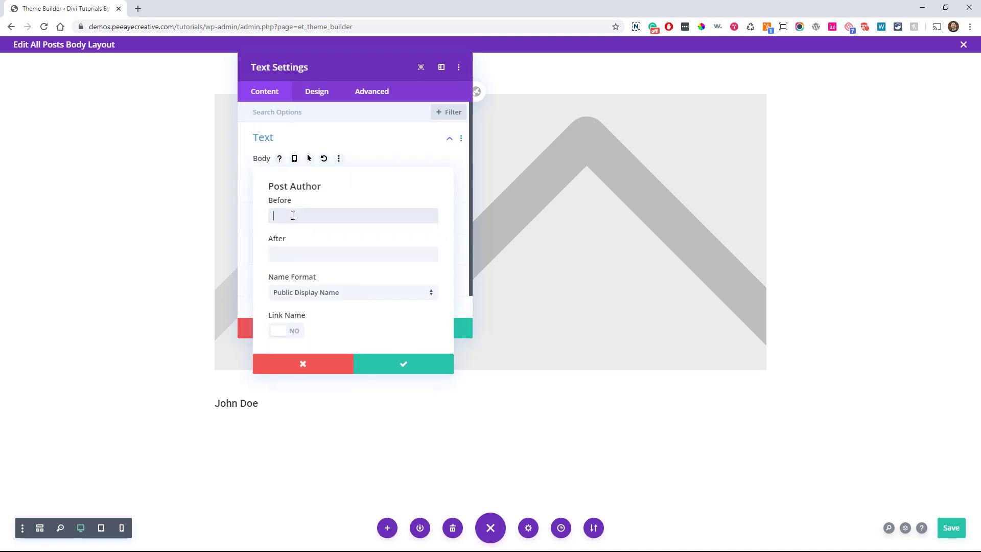
pyautogui.write('This ')
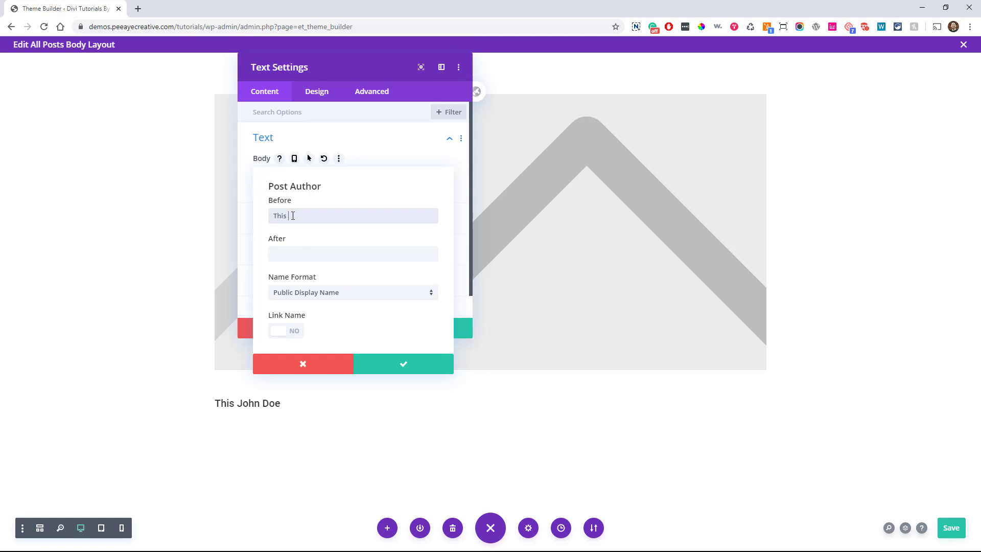
pyautogui.write('post is writ')
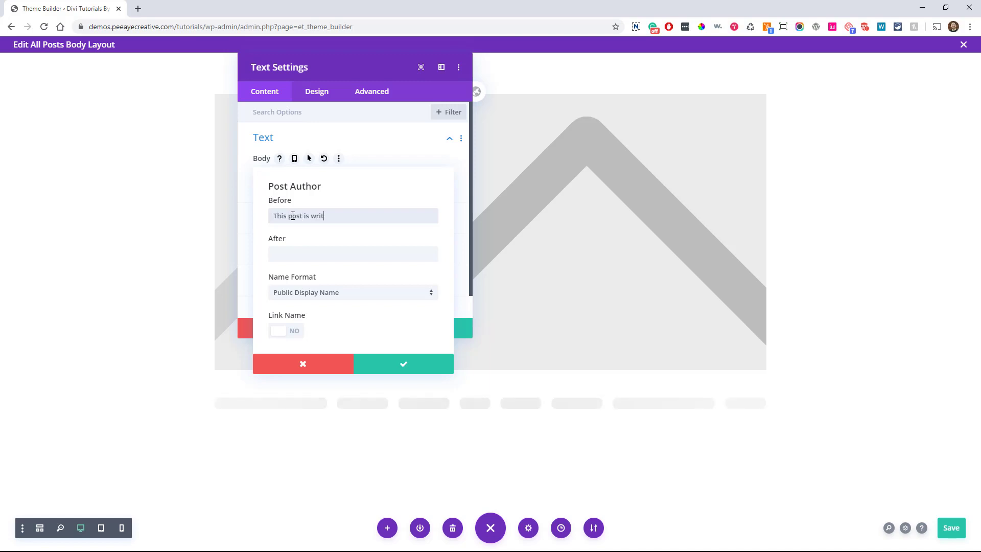
pyautogui.write('ten by')
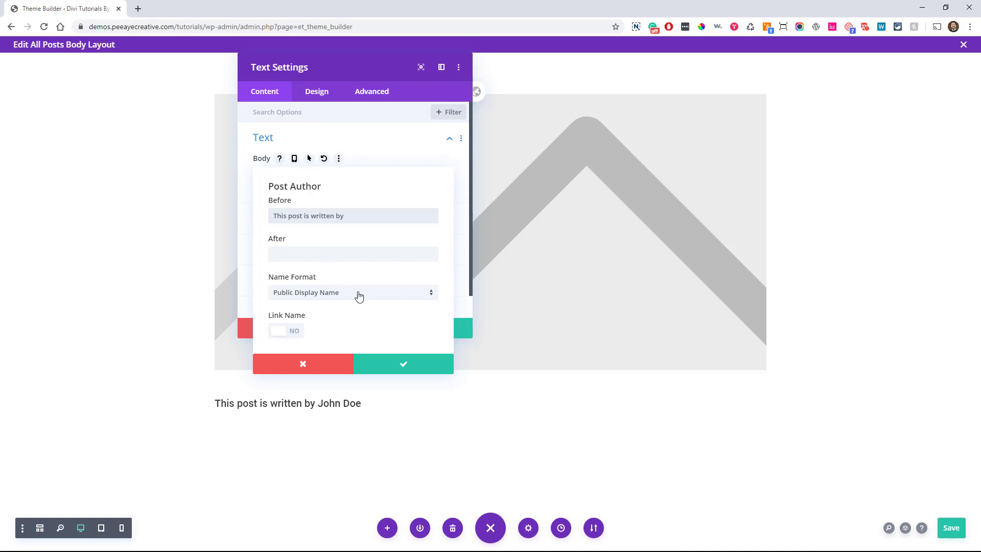
pyautogui.click(392, 365)
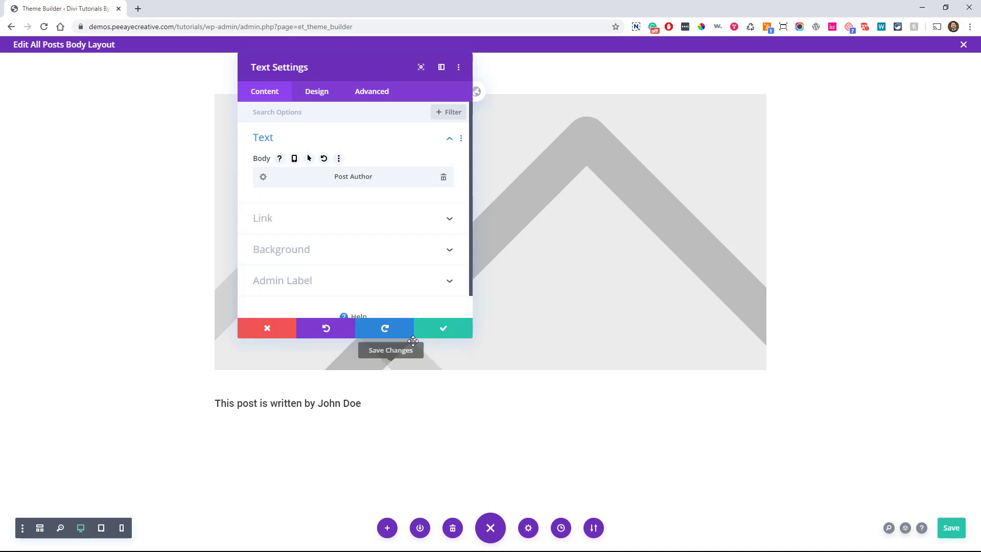
# Step: Save the author module, duplicate it, and clear the Post Author content from the copy
pyautogui.click(441, 332)
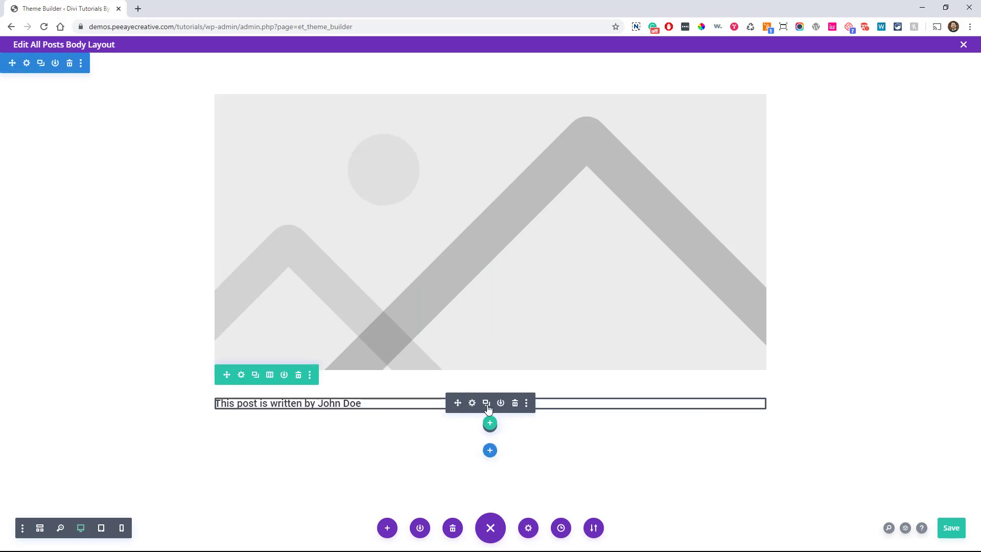
pyautogui.click(487, 404)
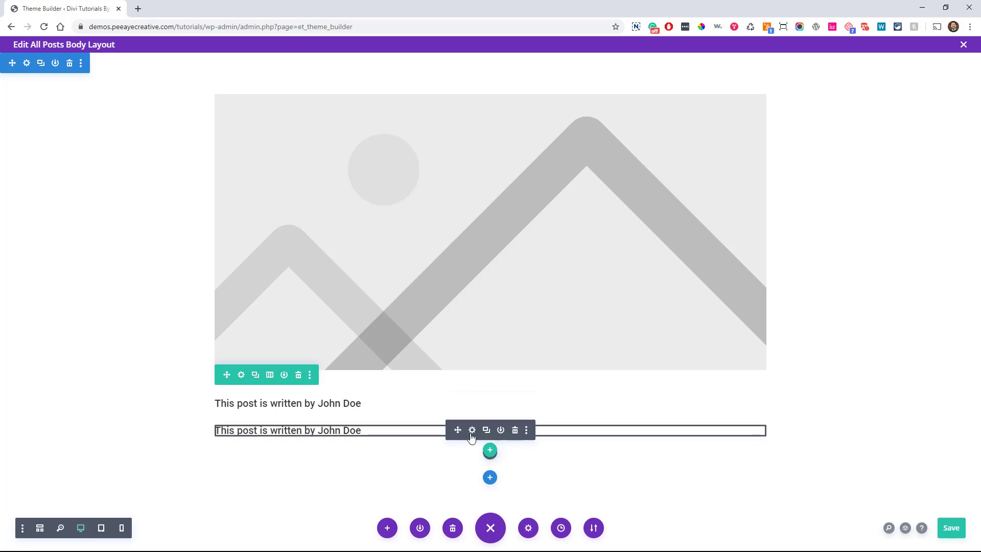
pyautogui.click(472, 430)
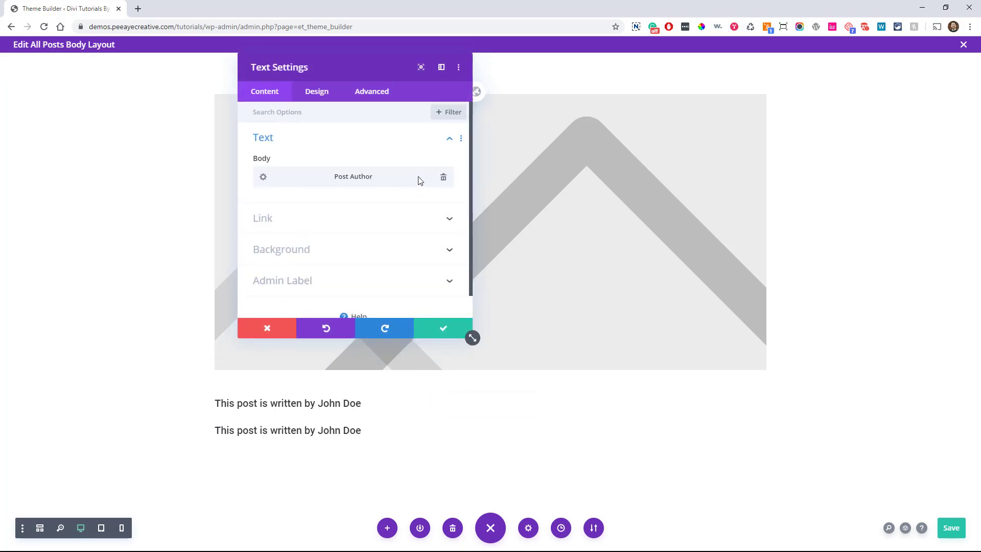
pyautogui.click(444, 179)
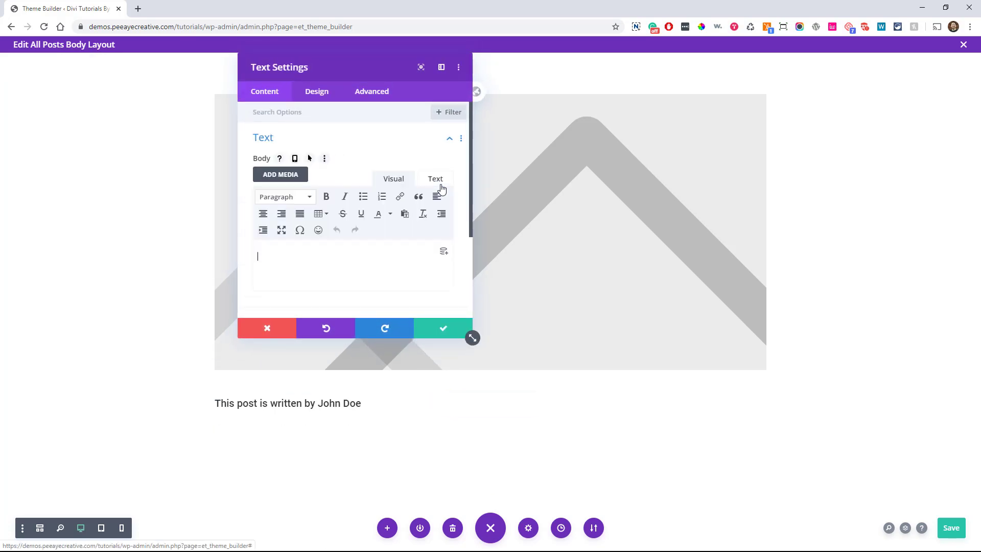
# Step: Fill the duplicate with dynamic Post Categories, prefixed by 'and is filed under'
pyautogui.click(442, 252)
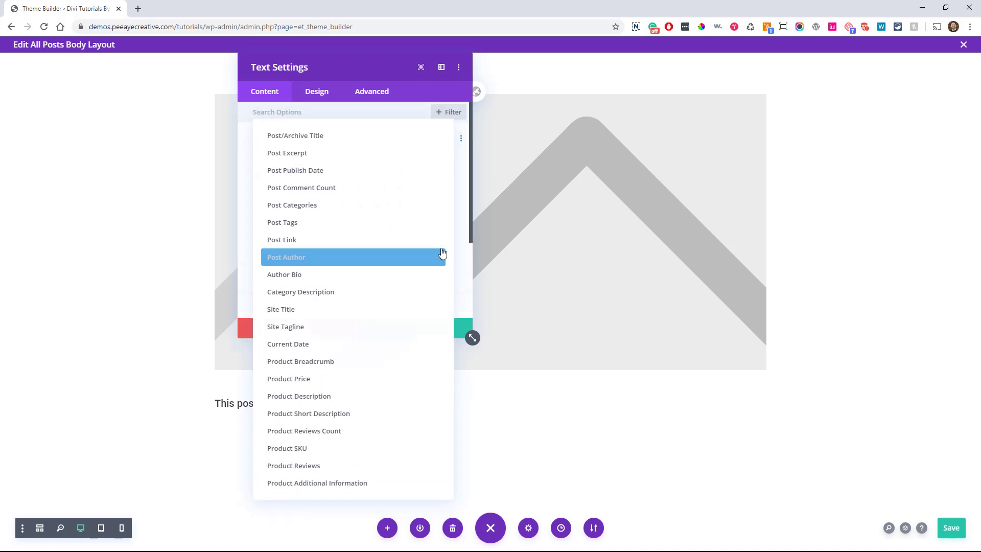
pyautogui.click(298, 207)
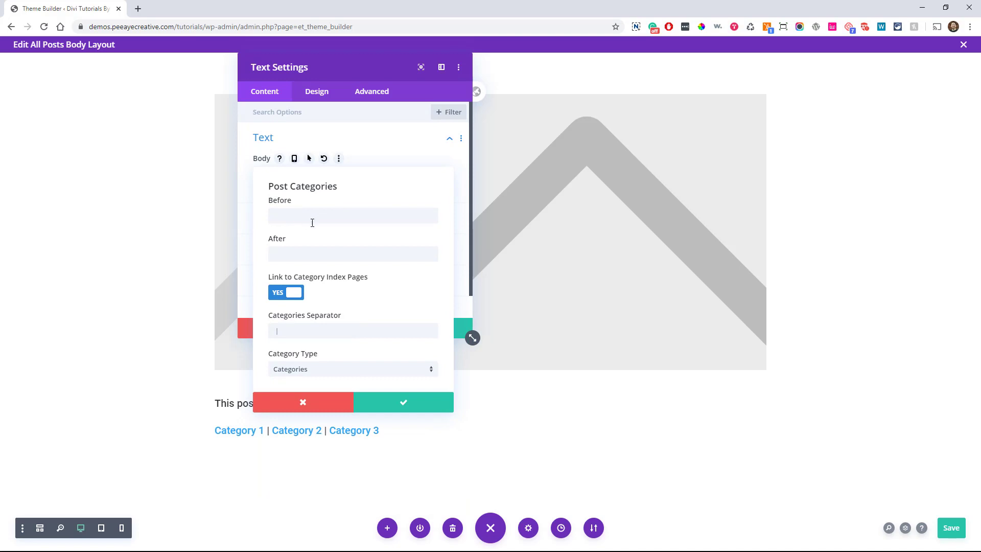
pyautogui.moveTo(313, 76); pyautogui.dragTo(597, 110)
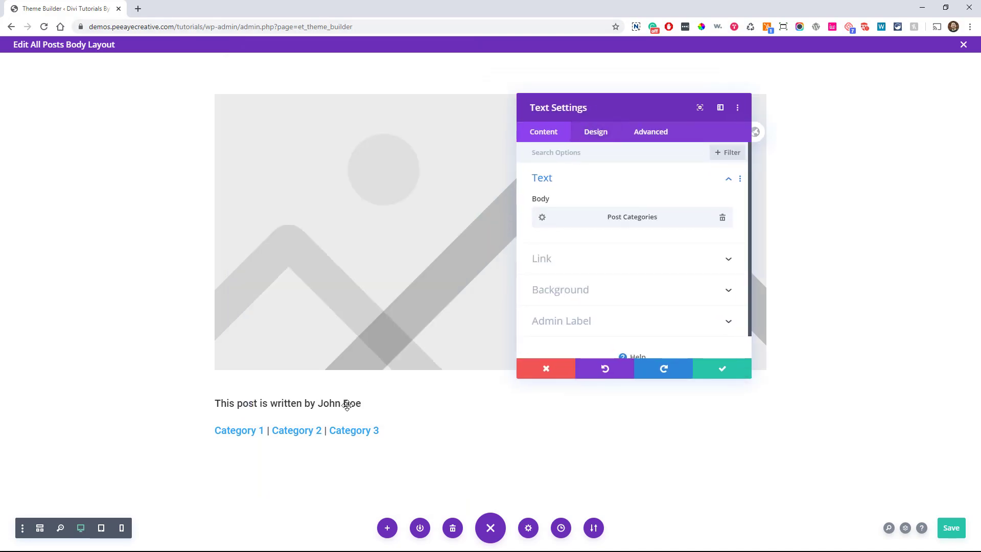
pyautogui.click(542, 218)
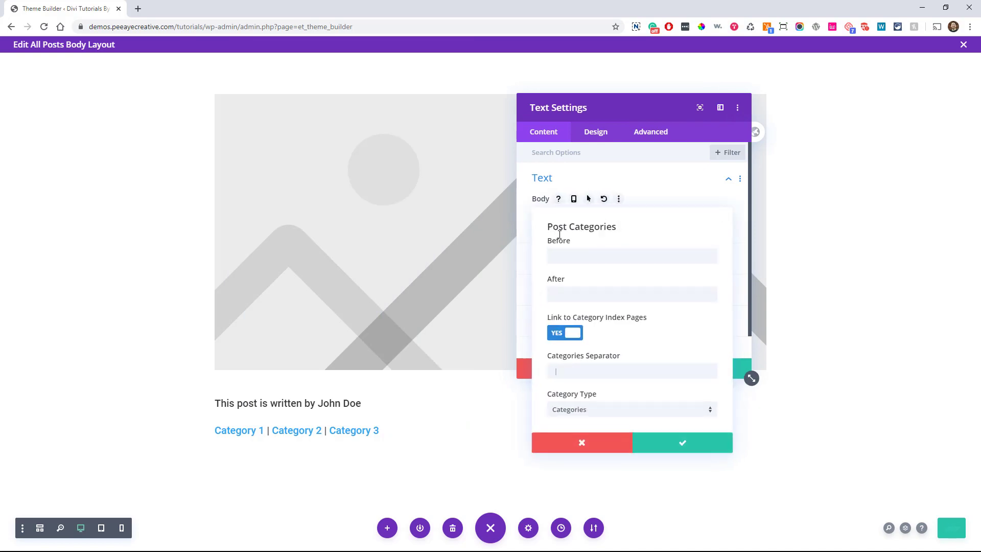
pyautogui.click(565, 252)
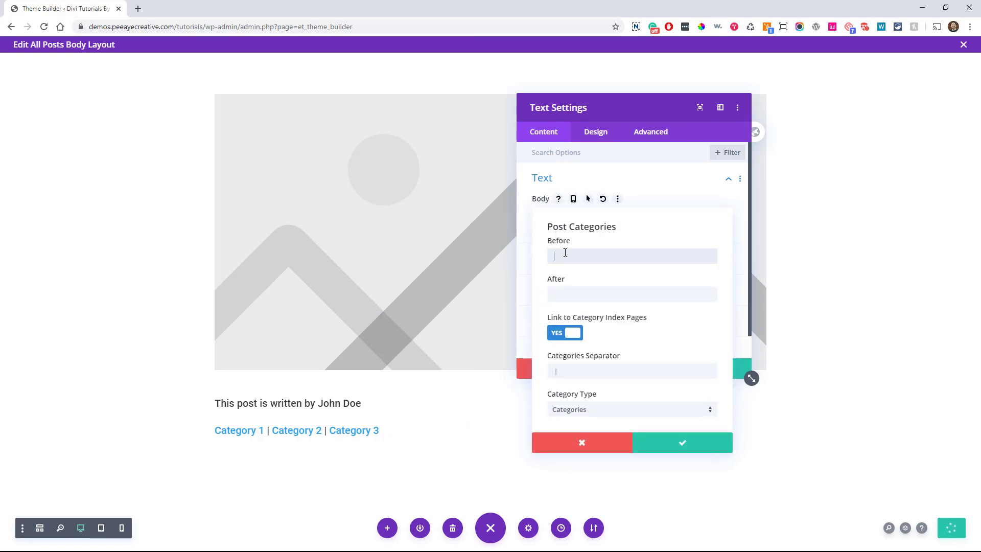
pyautogui.write('and is')
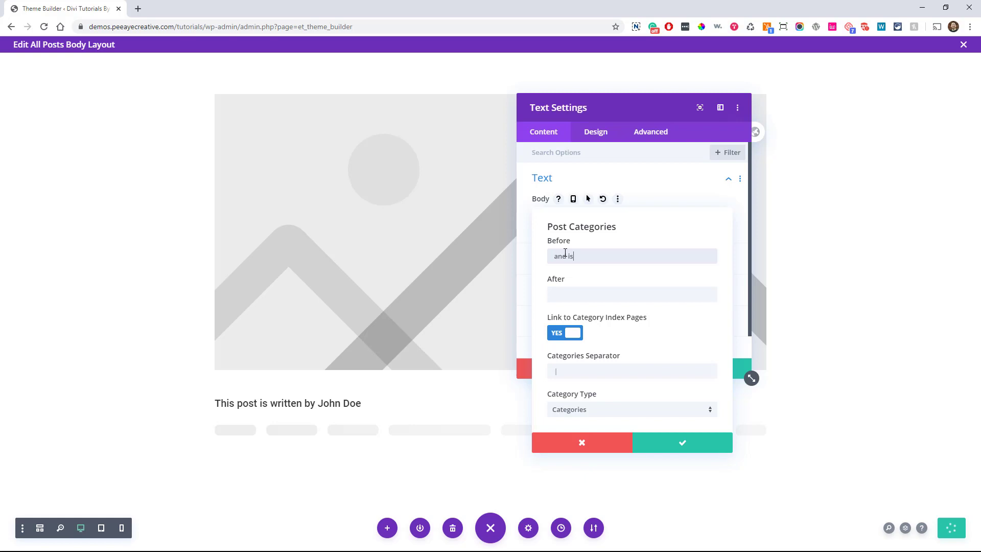
pyautogui.write(' filed under')
pyautogui.click(674, 442)
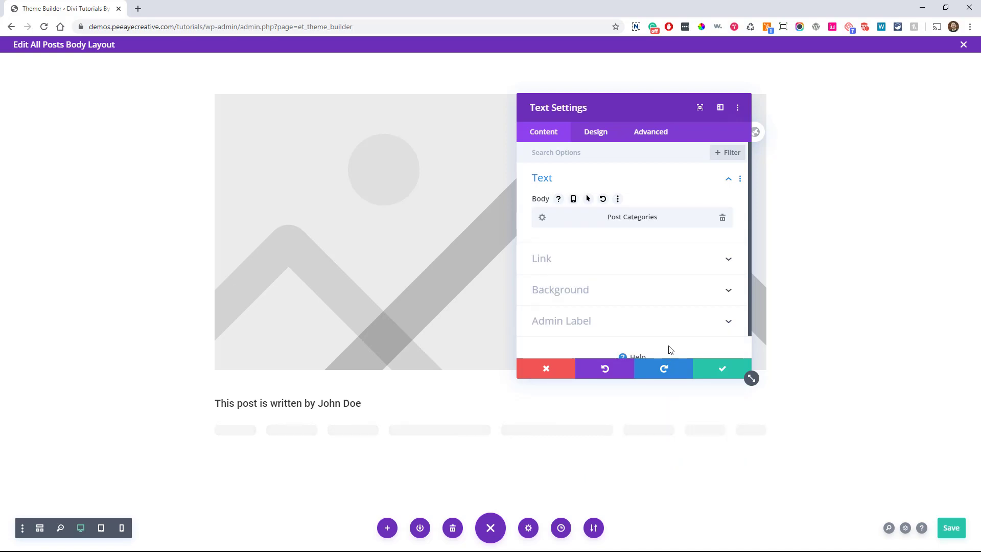
# Step: Give the author text module Main Element custom CSS 'display: inline-block' and copy the rule
pyautogui.click(712, 370)
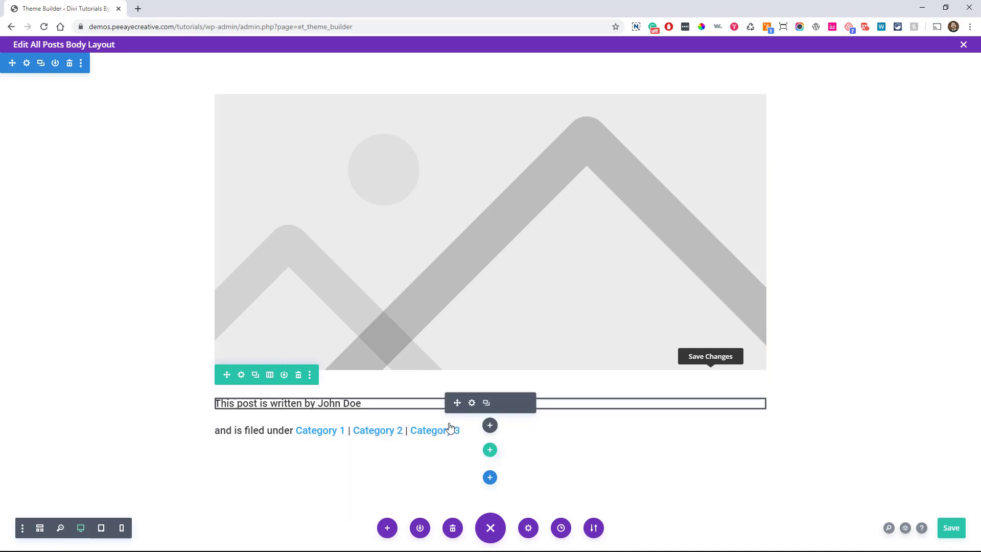
pyautogui.click(472, 403)
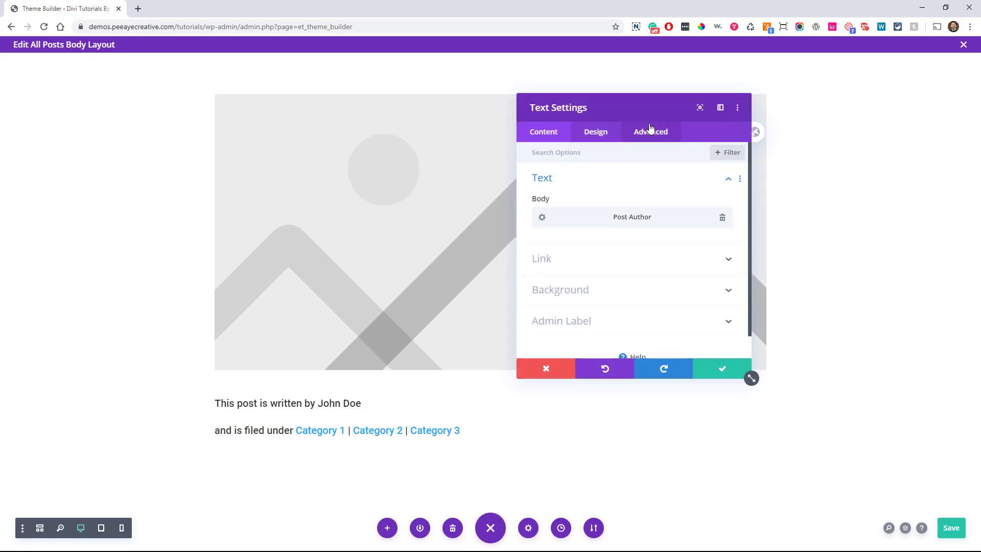
pyautogui.click(648, 132)
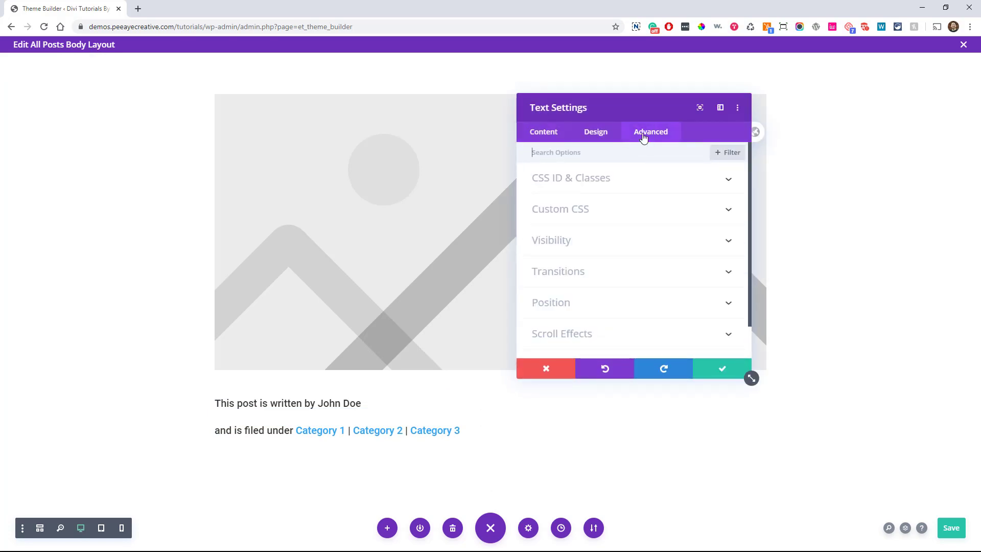
pyautogui.click(554, 210)
pyautogui.click(580, 300)
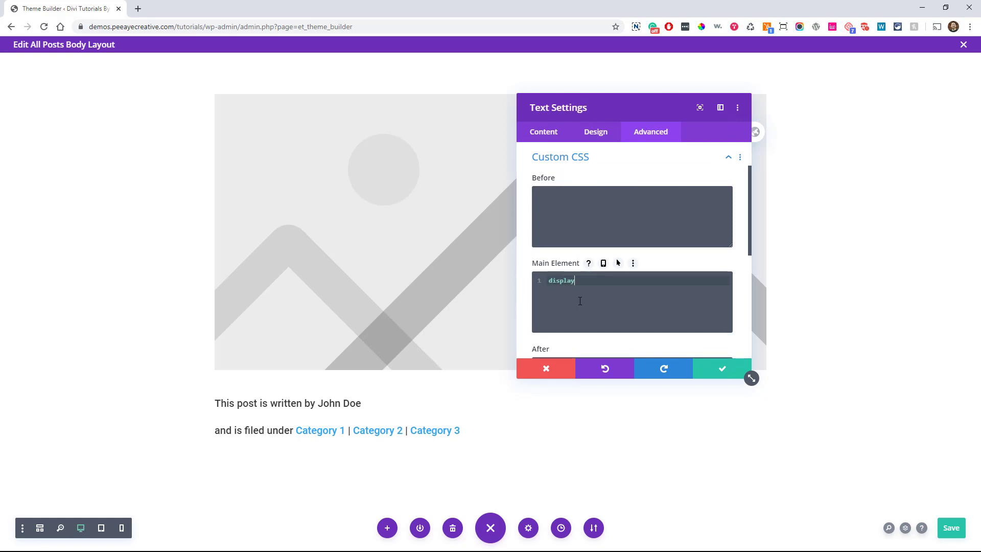
pyautogui.write('display: inline')
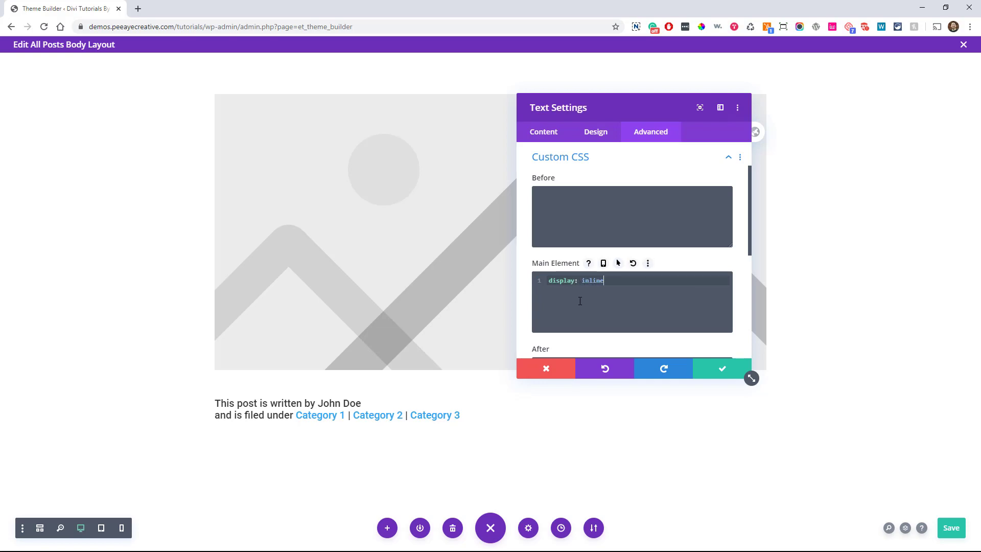
pyautogui.write('-block;')
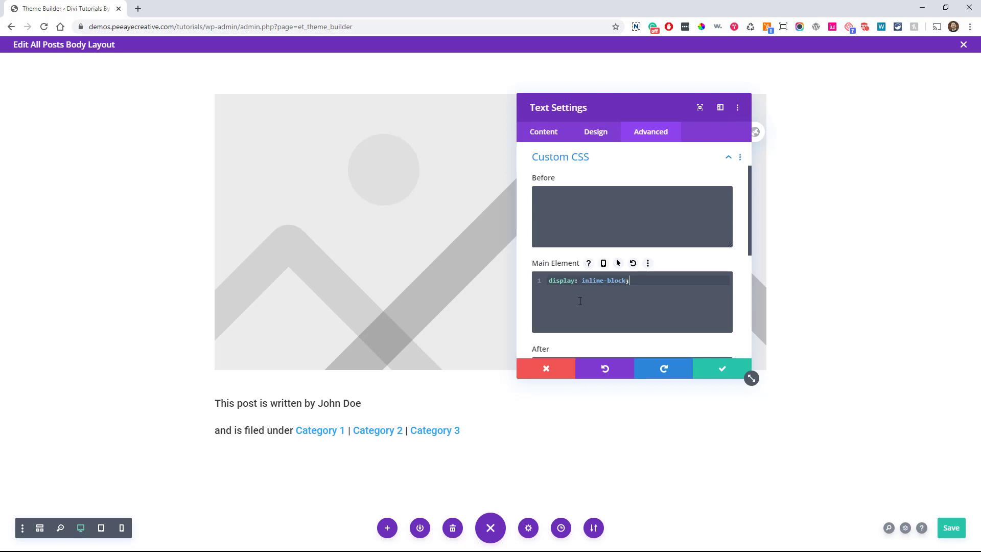
pyautogui.hotkey('ctrl', 'a')
pyautogui.hotkey('ctrl', 'c')
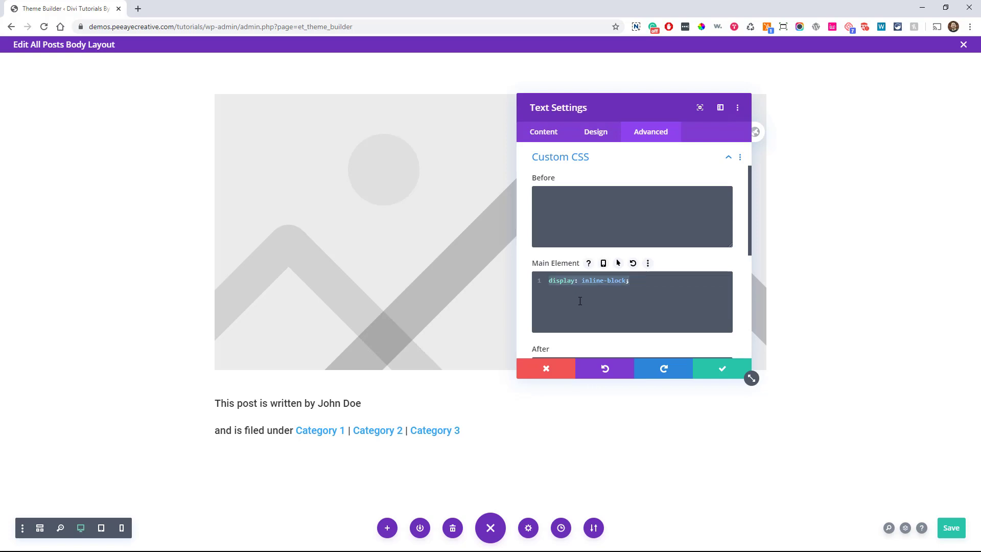
pyautogui.click(716, 370)
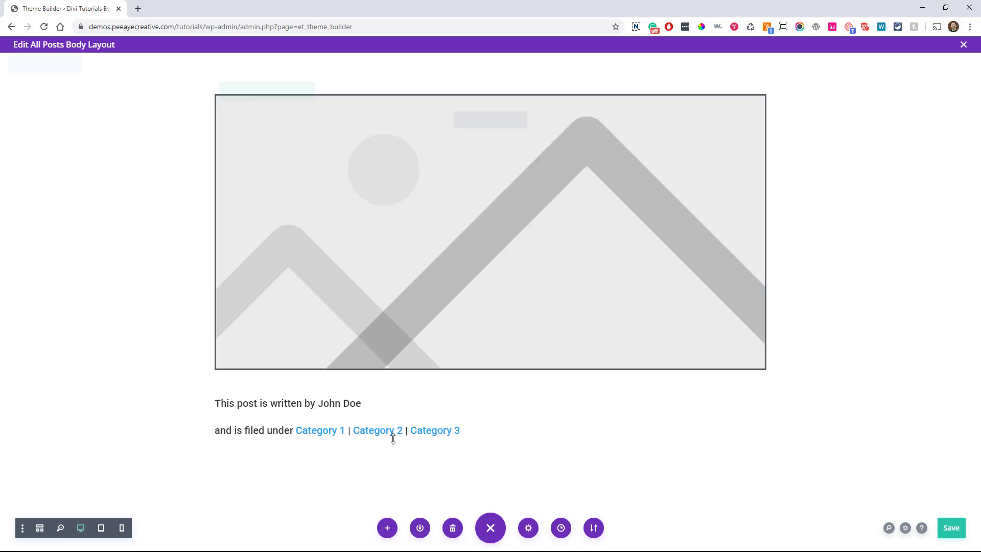
# Step: Paste 'display: inline-block' into the categories module's Main Element custom CSS and save
pyautogui.moveTo(468, 442)
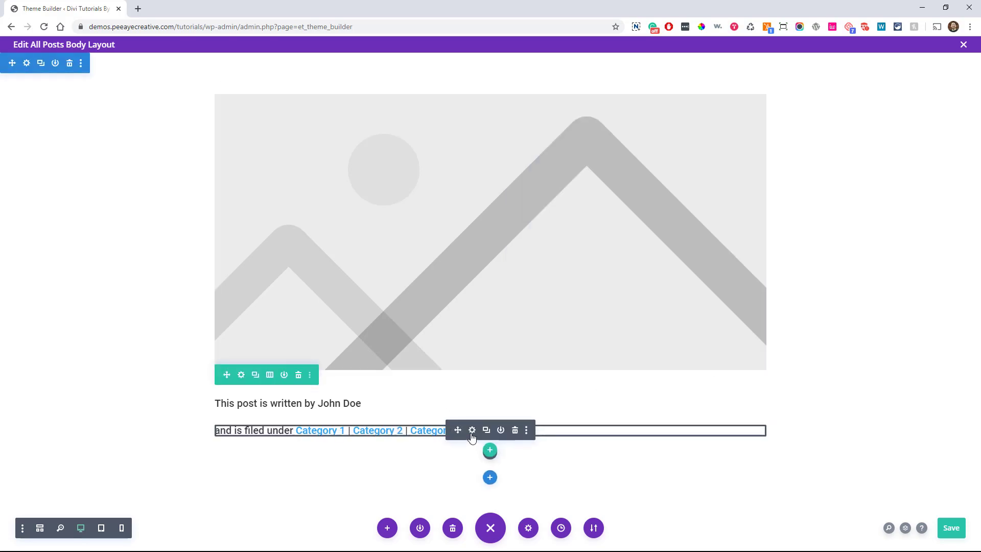
pyautogui.click(472, 431)
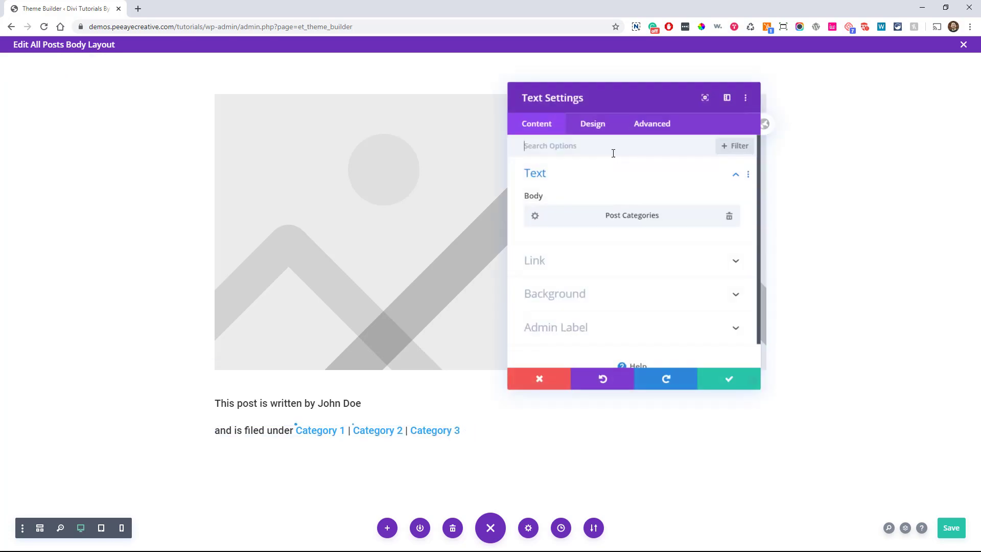
pyautogui.click(645, 136)
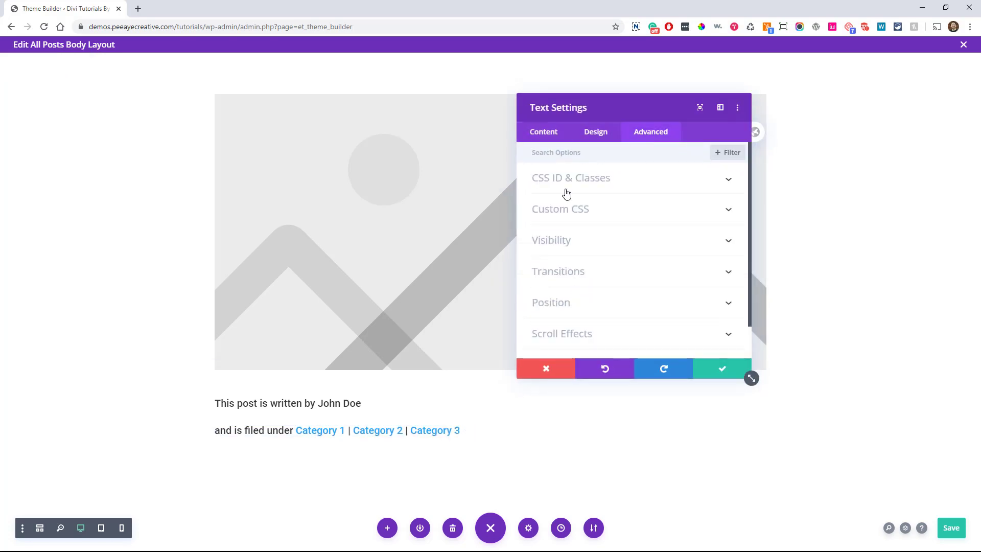
pyautogui.click(574, 211)
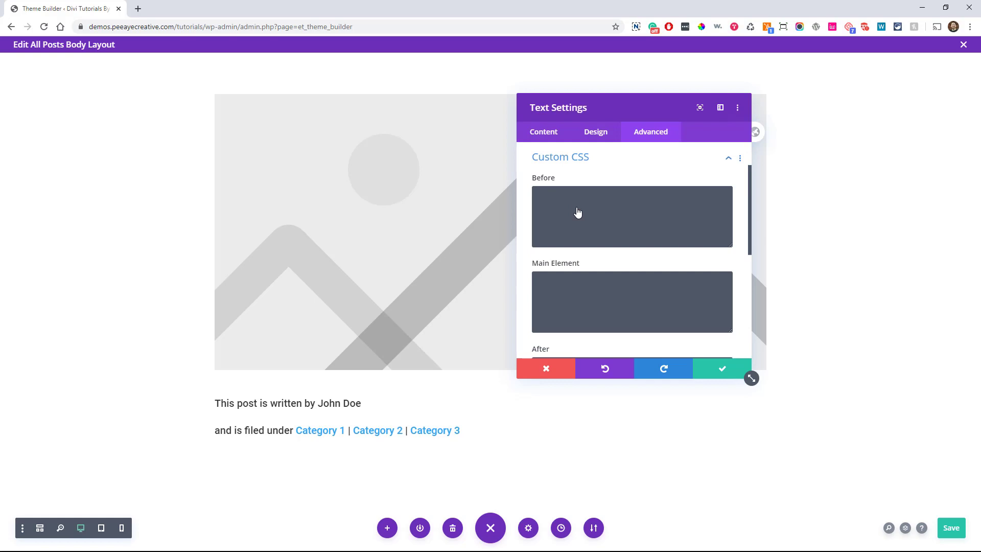
pyautogui.click(570, 288)
pyautogui.hotkey('ctrl', 'v')
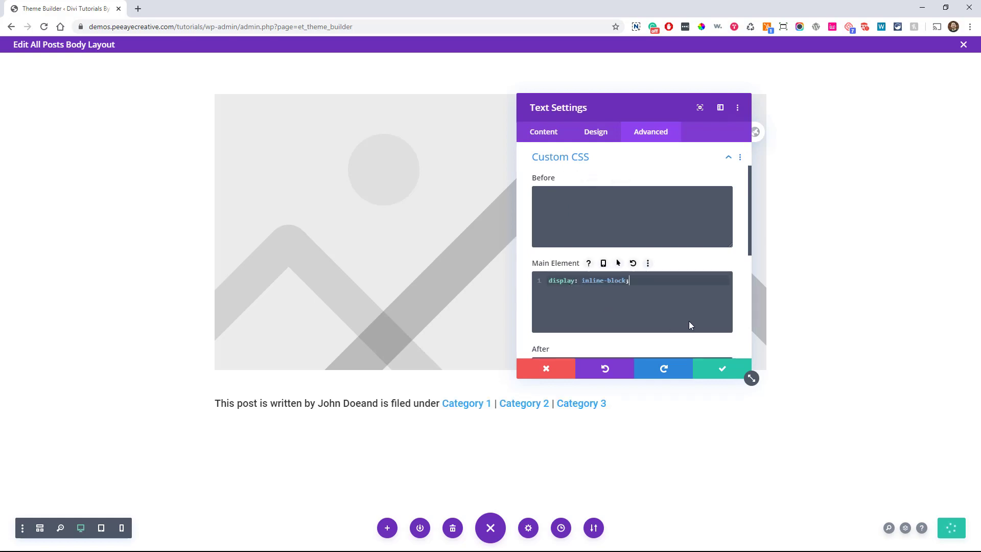
pyautogui.click(714, 373)
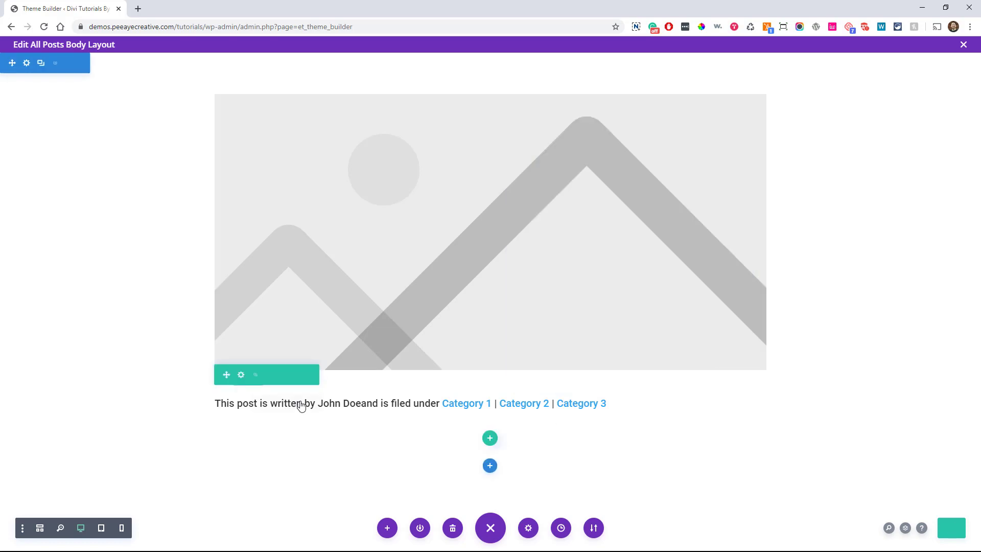
# Step: Raise the author text module's Spacing right margin to 5px
pyautogui.moveTo(293, 406)
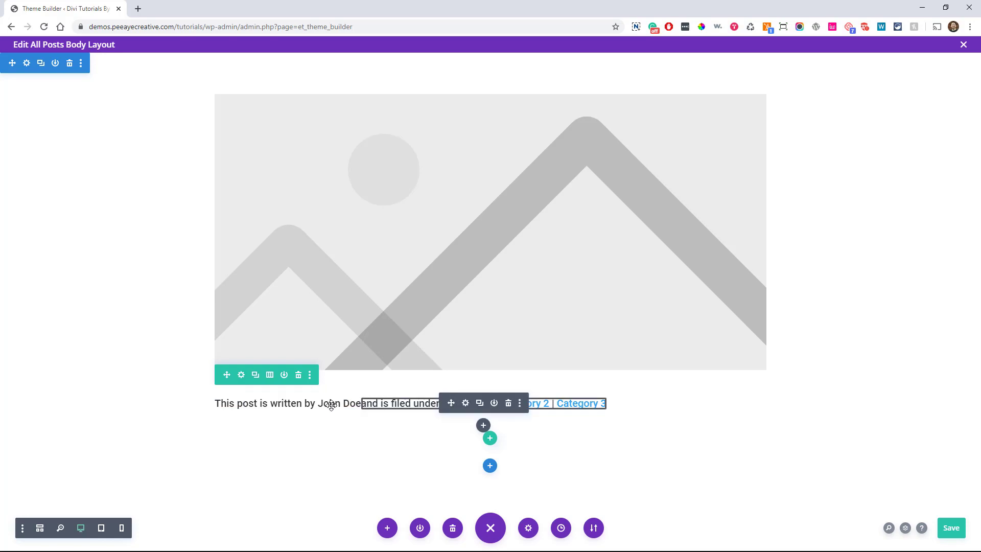
pyautogui.moveTo(331, 405); pyautogui.dragTo(403, 404)
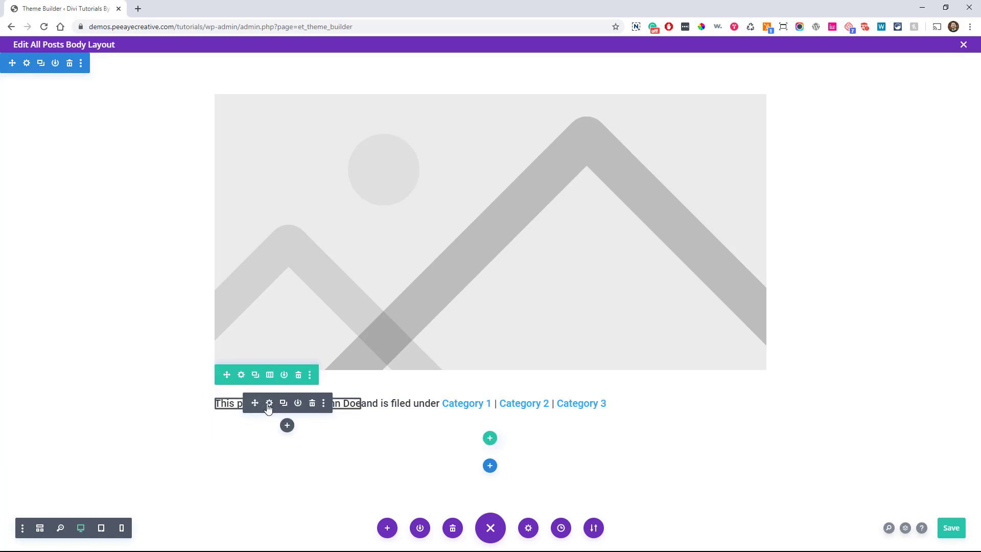
pyautogui.click(269, 403)
pyautogui.click(594, 133)
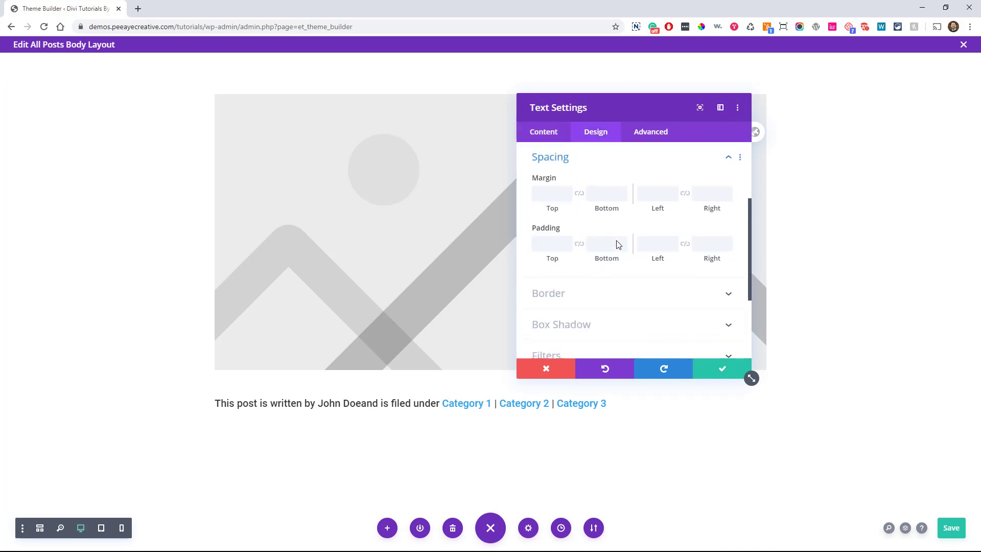
pyautogui.click(728, 193)
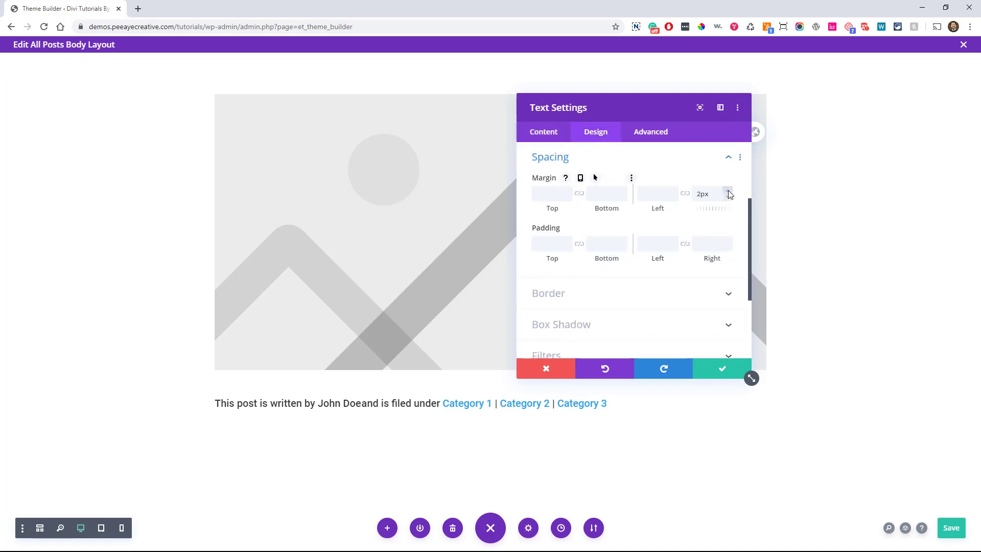
pyautogui.click(728, 192)
pyautogui.click(727, 192)
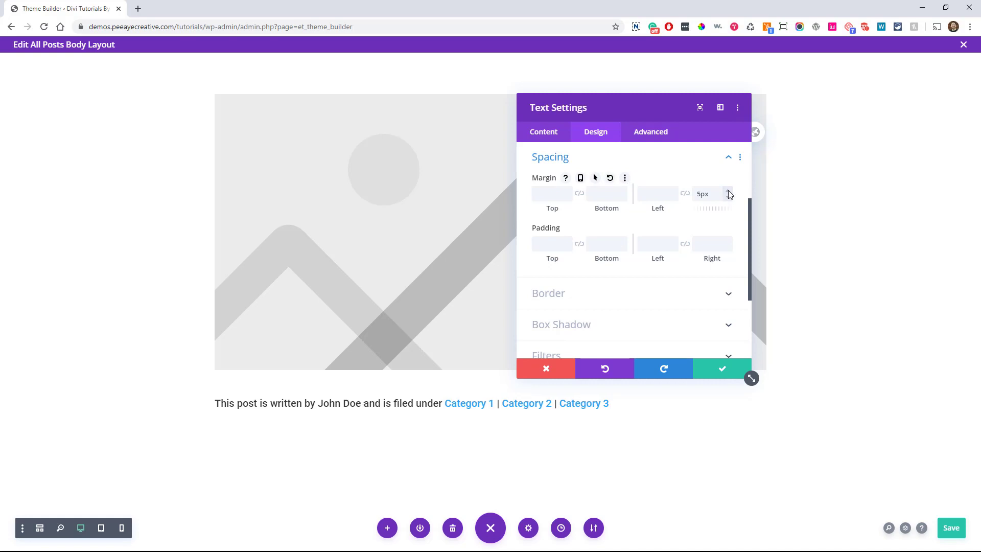
# Step: Save the 5px margin and select the sentence from 'and' through 'Category 3'
pyautogui.click(720, 369)
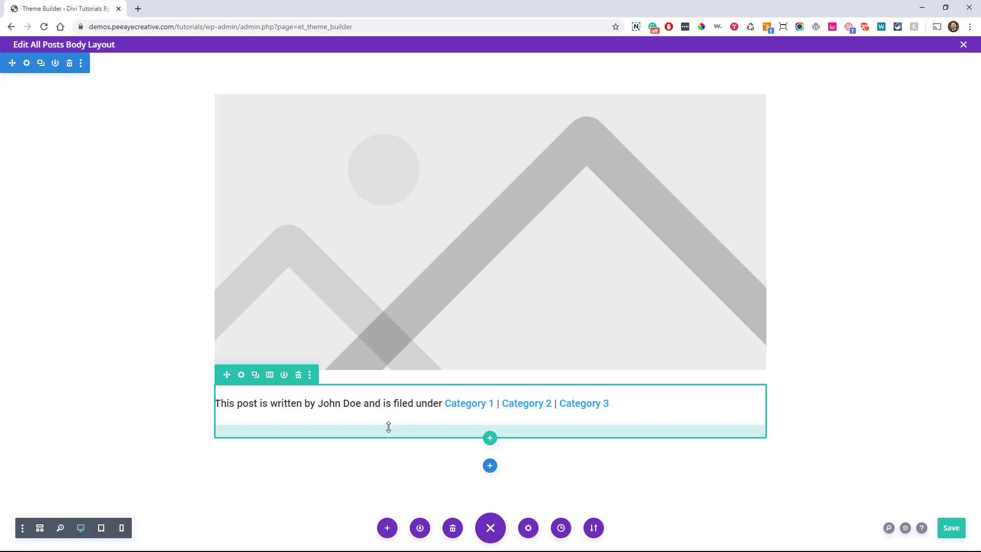
pyautogui.moveTo(364, 403); pyautogui.dragTo(648, 416)
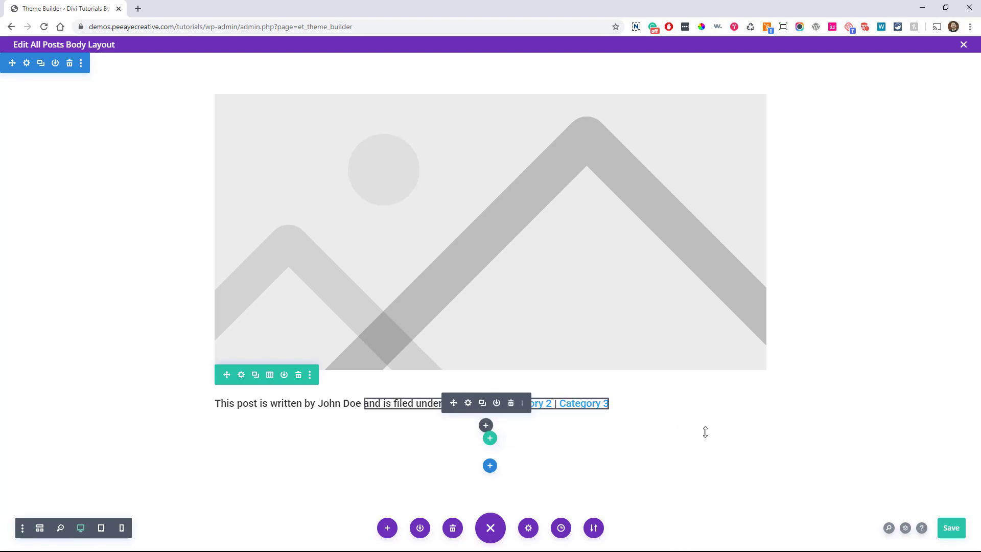